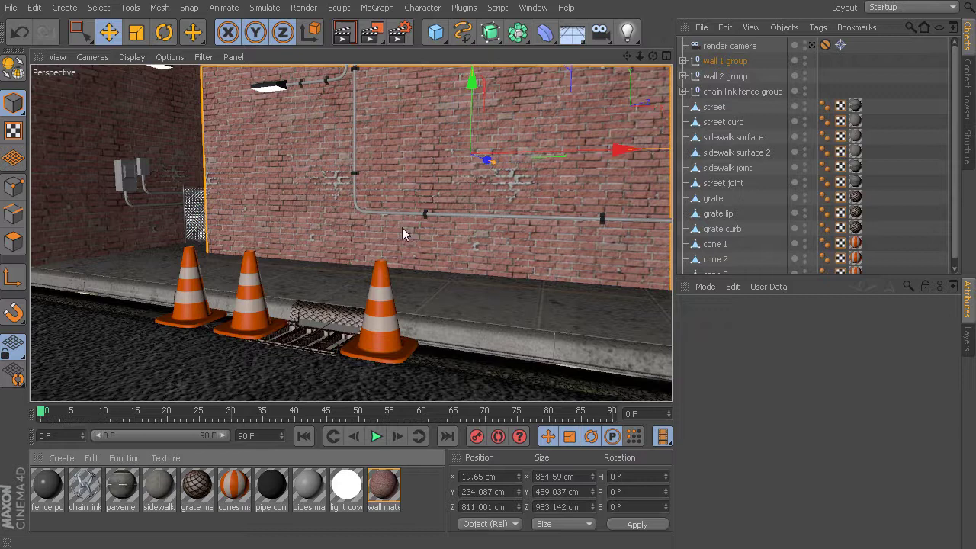
# Nudge the alley view slightly and open the light-type flyout palette.
pyautogui.keyDown('alt'); pyautogui.moveTo(401, 264); pyautogui.dragTo(444, 226); pyautogui.keyUp('alt')
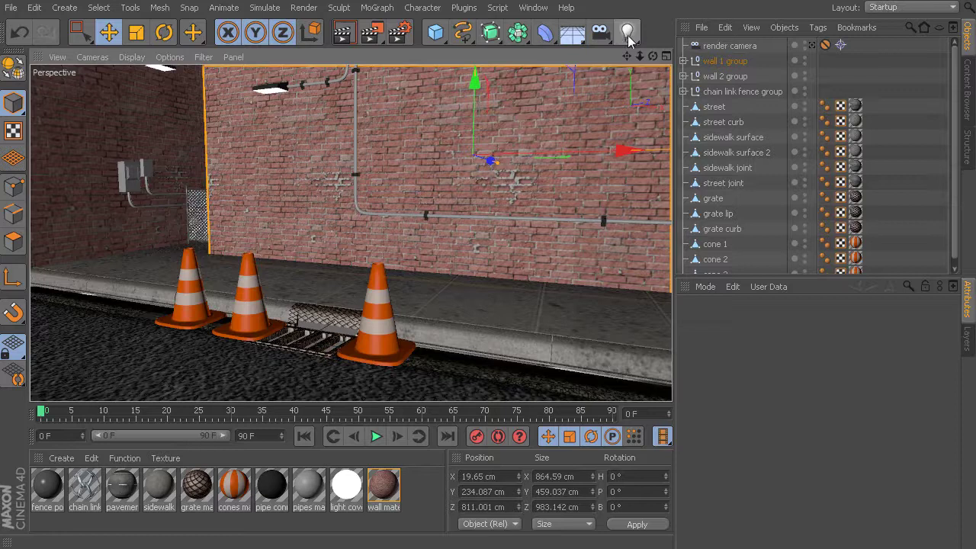
pyautogui.moveTo(628, 40); pyautogui.dragTo(671, 50)
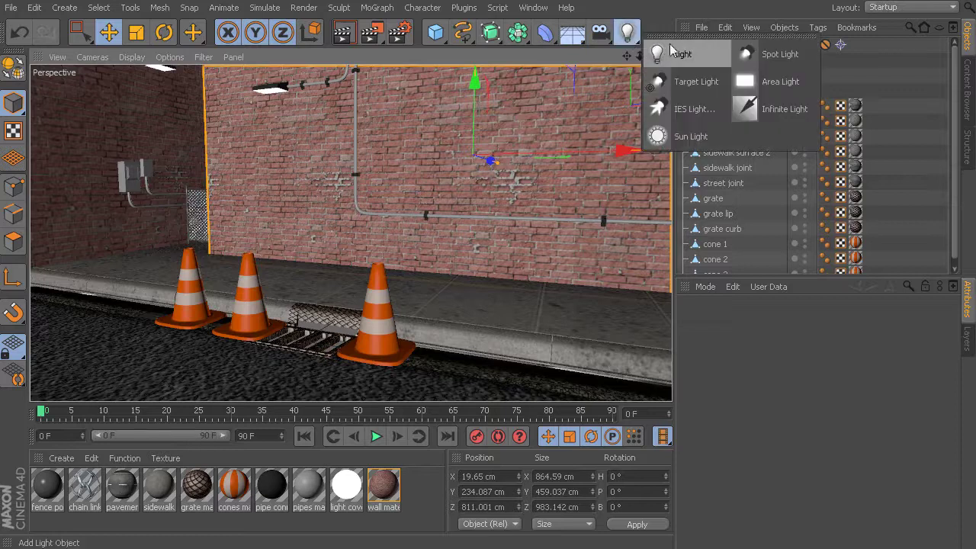
# Add a Spot Light, raise it to about 134 cm, and orbit toward the lit wall.
pyautogui.click(784, 57)
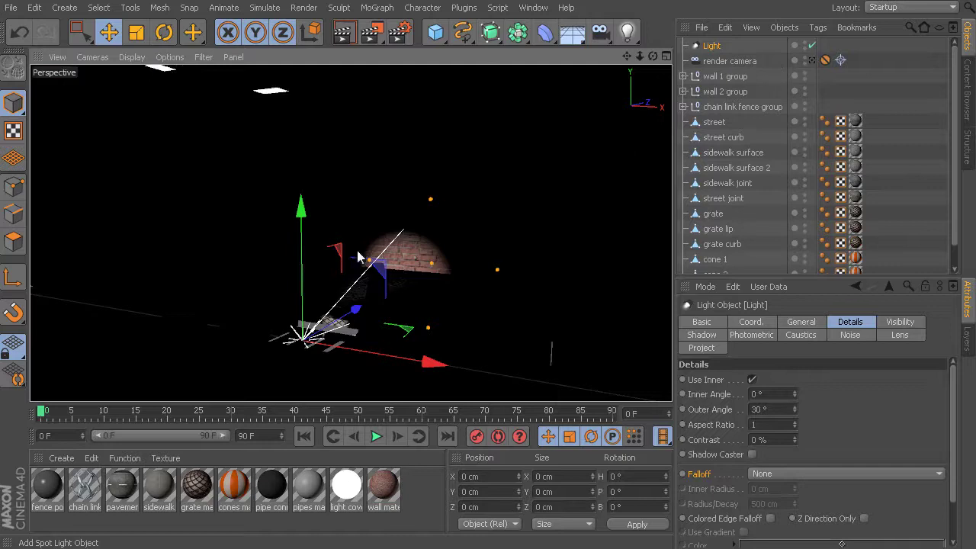
pyautogui.moveTo(304, 215); pyautogui.dragTo(322, 119)
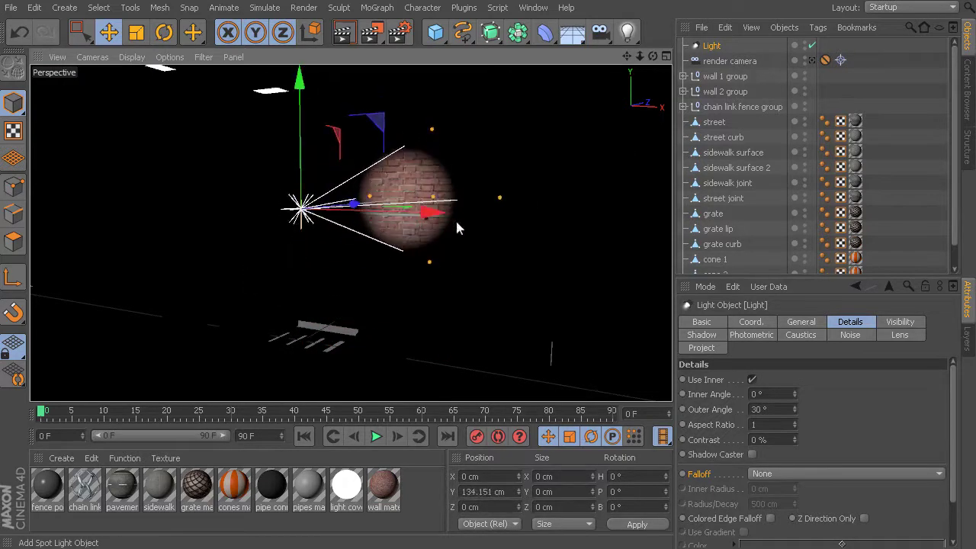
pyautogui.keyDown('alt'); pyautogui.moveTo(414, 240); pyautogui.dragTo(284, 262); pyautogui.keyUp('alt')
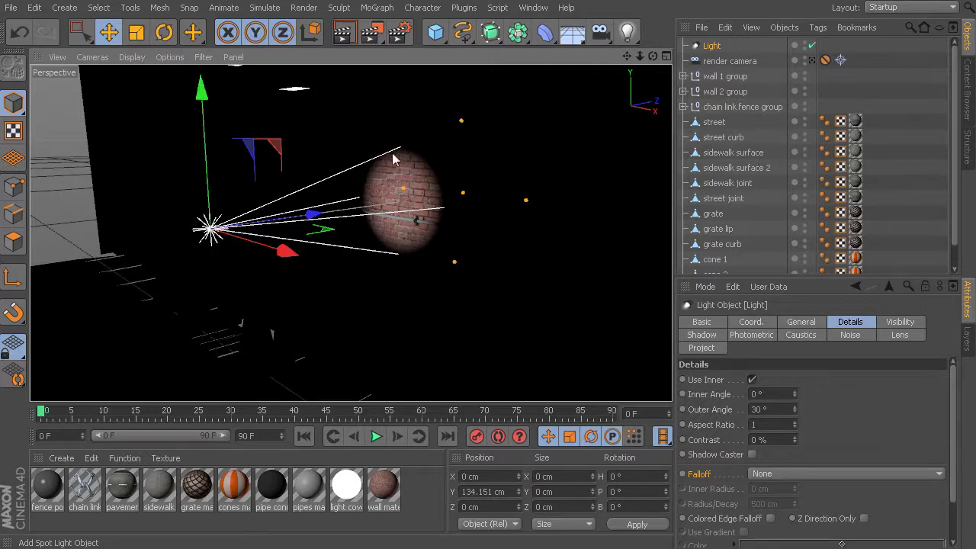
pyautogui.moveTo(411, 257)
pyautogui.keyDown('alt'); pyautogui.mouseDown()
pyautogui.moveTo(366, 253)
pyautogui.moveTo(402, 247)
pyautogui.mouseUp(); pyautogui.keyUp('alt')
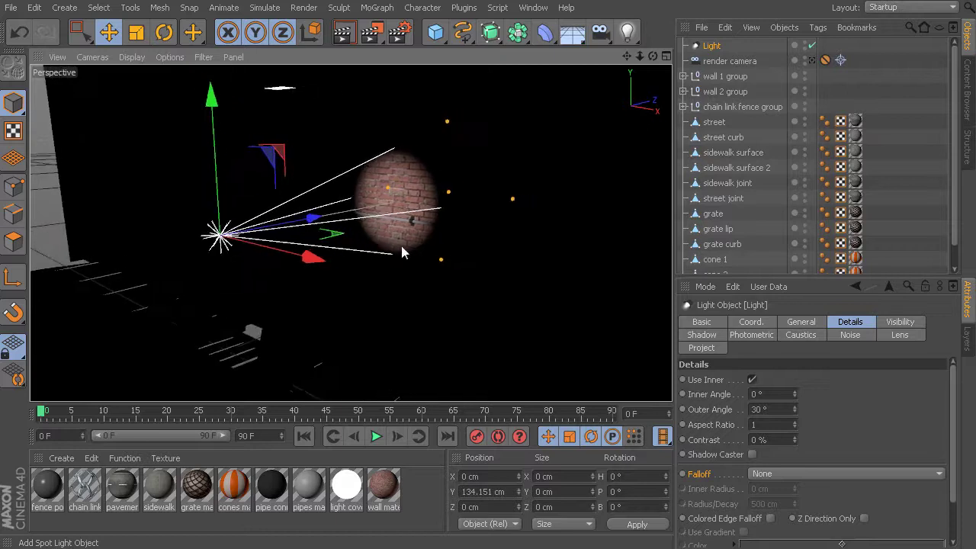
# In the Light's General settings, switch its type to Omni, then back to Spot.
pyautogui.click(717, 50)
pyautogui.click(765, 326)
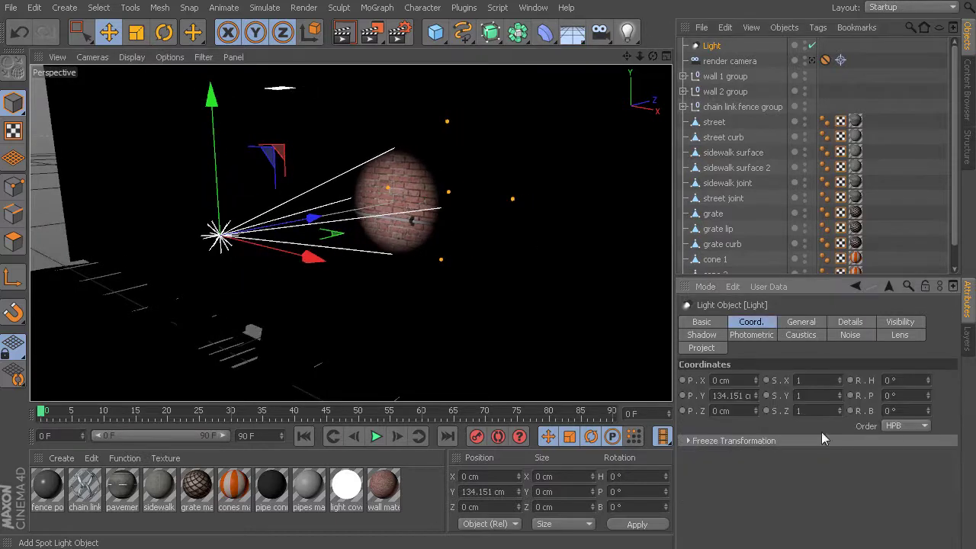
pyautogui.click(797, 320)
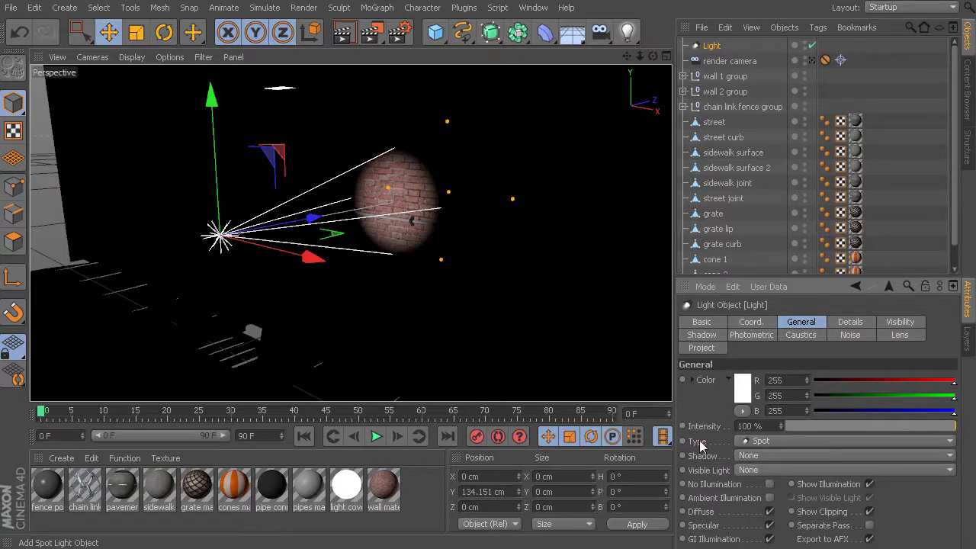
pyautogui.click(780, 442)
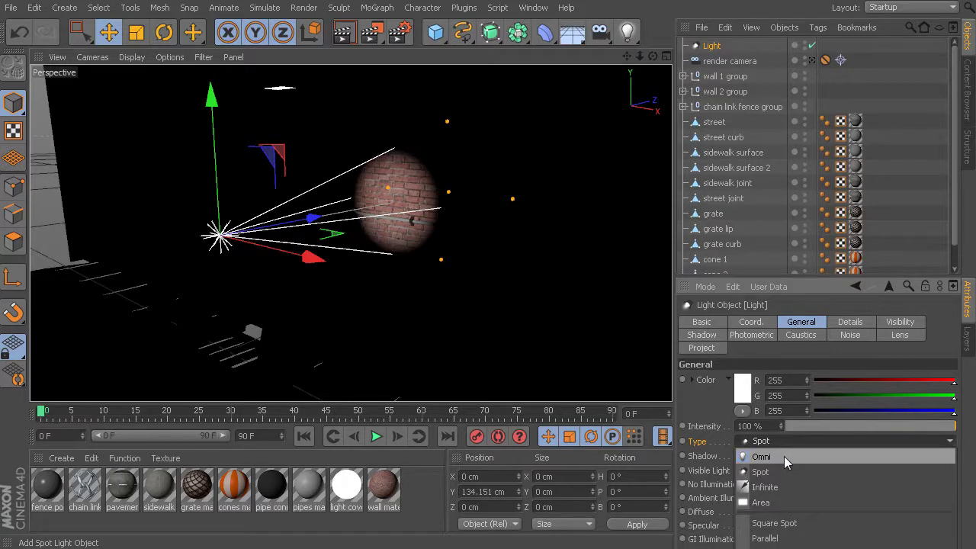
pyautogui.click(784, 456)
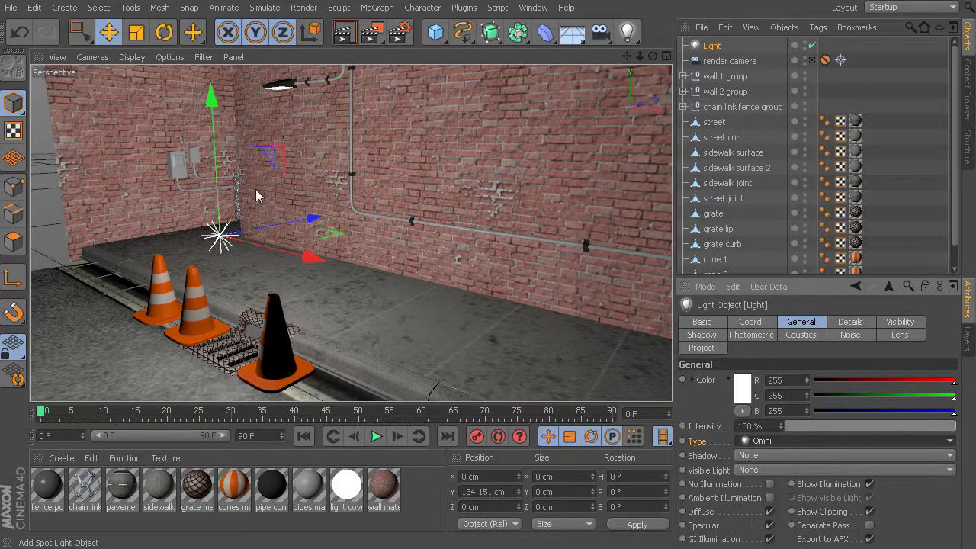
pyautogui.click(755, 448)
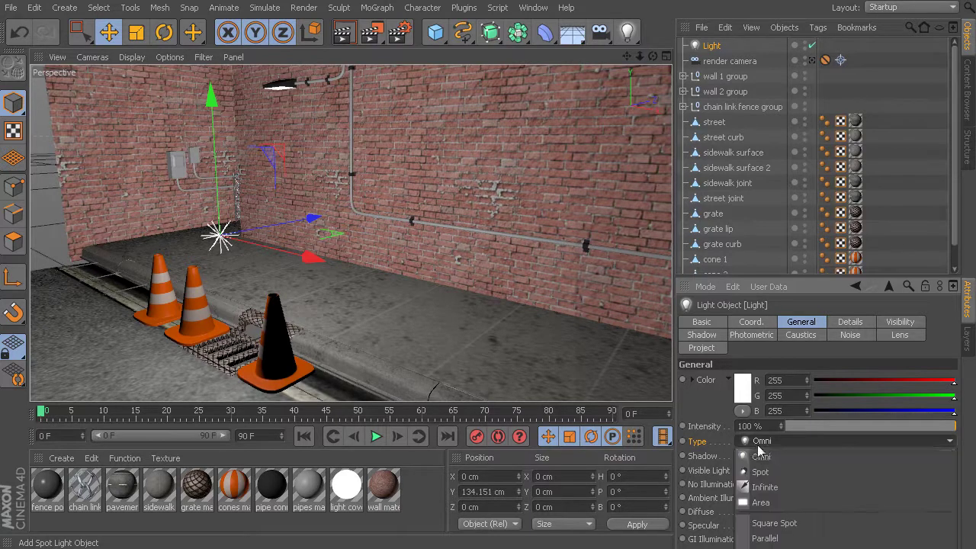
pyautogui.click(785, 473)
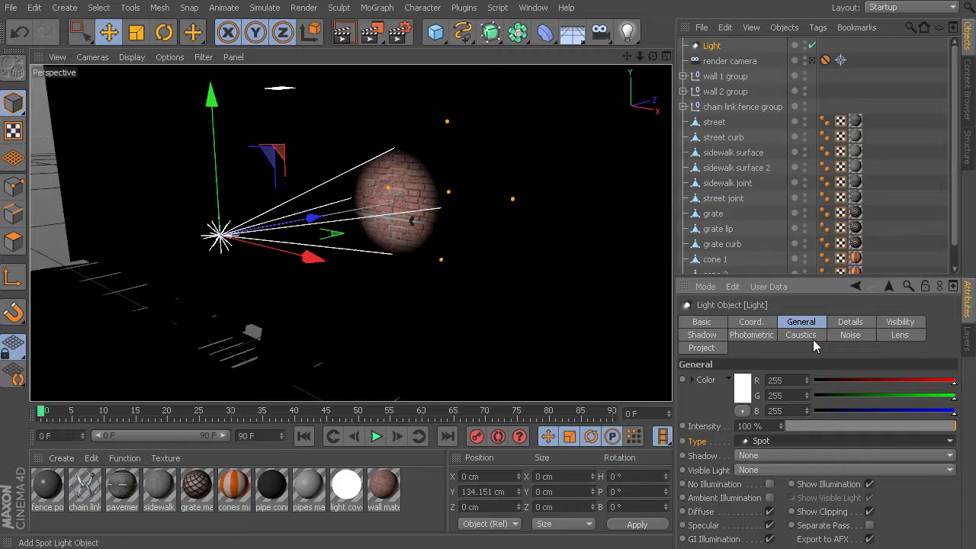
# Set the spot light's Details outer and inner angles both to 57.7°.
pyautogui.click(851, 324)
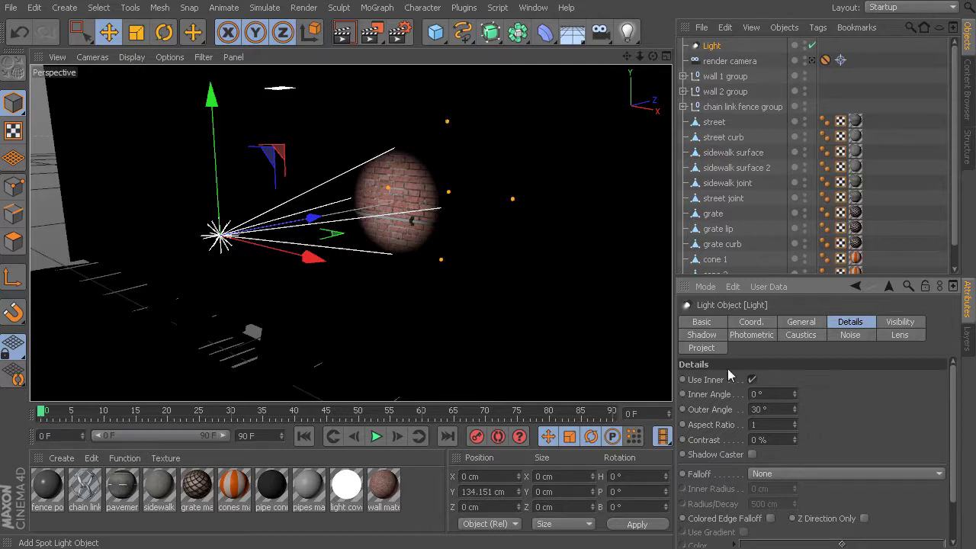
pyautogui.moveTo(794, 407); pyautogui.dragTo(818, 386)
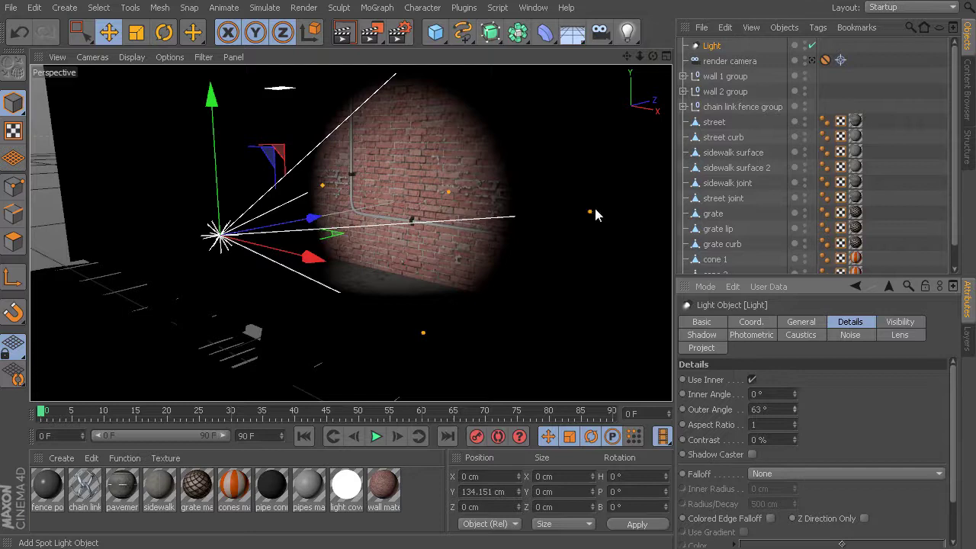
pyautogui.moveTo(588, 214)
pyautogui.mouseDown()
pyautogui.moveTo(440, 203)
pyautogui.moveTo(604, 205)
pyautogui.moveTo(547, 203)
pyautogui.moveTo(594, 208)
pyautogui.mouseUp()
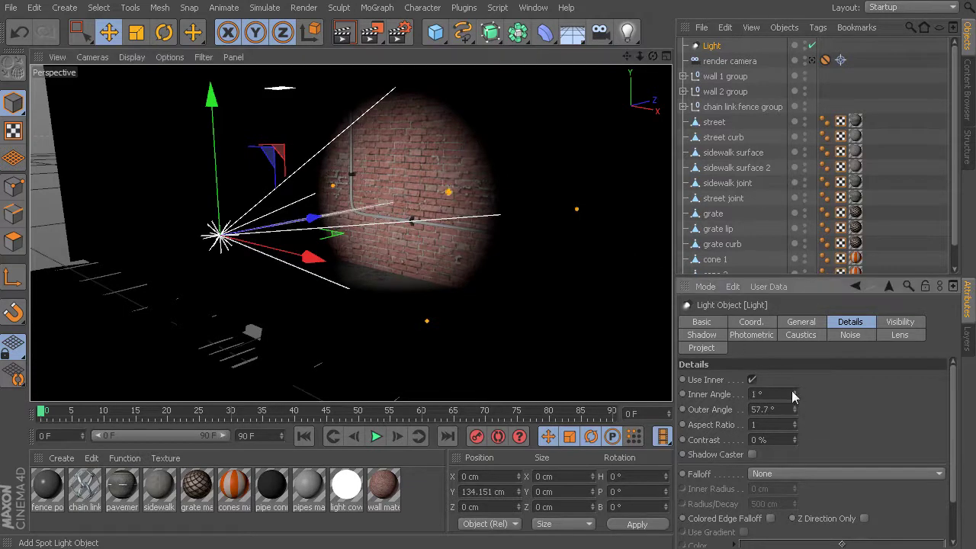
pyautogui.moveTo(794, 394); pyautogui.dragTo(794, 370)
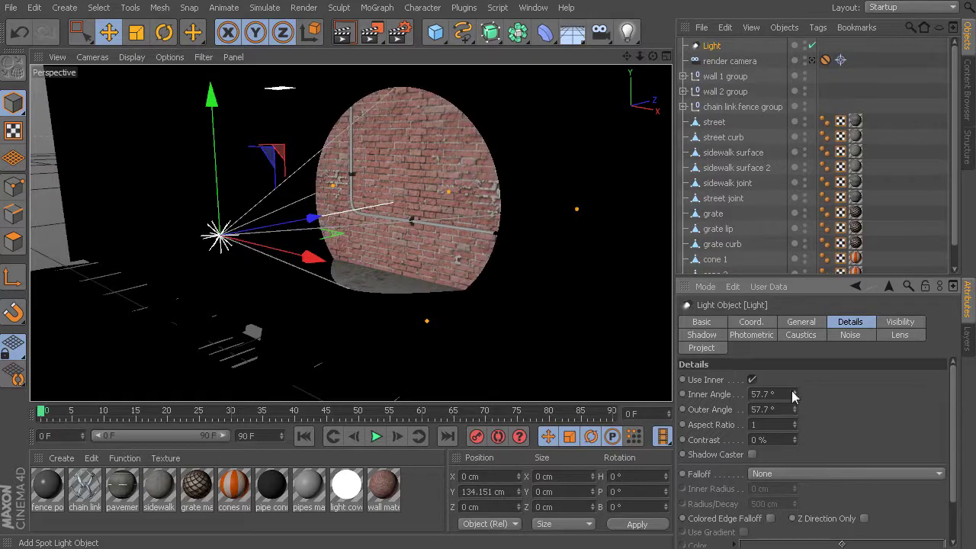
# Lower the spot light's inner angle to 43.7°, leaving the outer angle at 57.7°.
pyautogui.click(783, 395)
pyautogui.click(782, 410)
pyautogui.click(783, 394)
pyautogui.press('Return')
pyautogui.moveTo(793, 394); pyautogui.dragTo(793, 409)
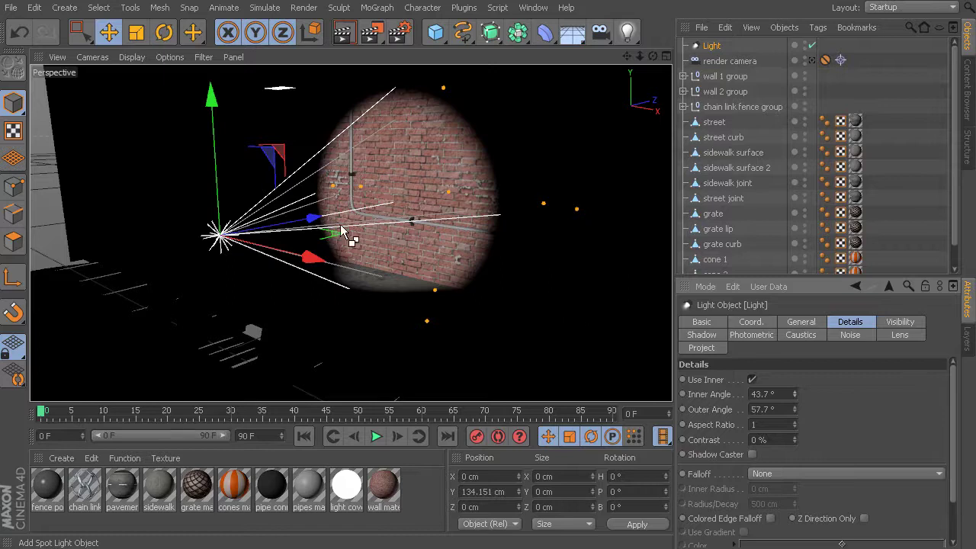
# Move and tilt the spot light to a 4.805° pitch, then show four viewports.
pyautogui.click(193, 32)
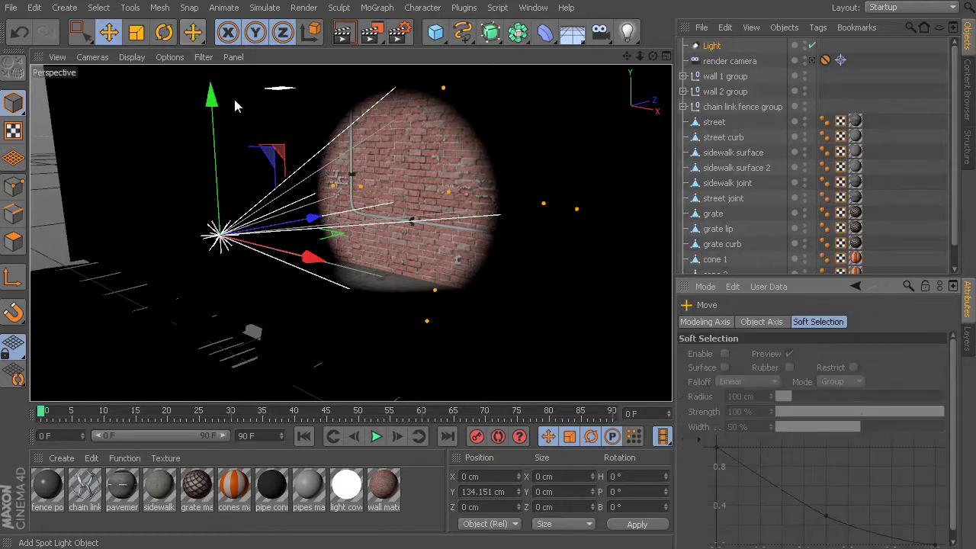
pyautogui.keyDown('alt'); pyautogui.moveTo(312, 244); pyautogui.dragTo(191, 296); pyautogui.keyUp('alt')
pyautogui.click(163, 32)
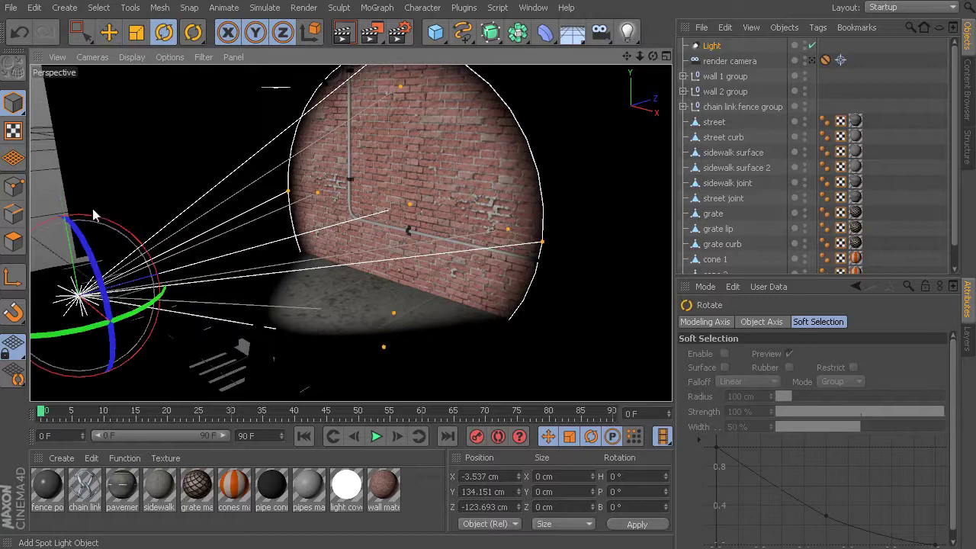
pyautogui.moveTo(87, 222)
pyautogui.mouseDown()
pyautogui.moveTo(130, 224)
pyautogui.moveTo(85, 212)
pyautogui.moveTo(96, 215)
pyautogui.mouseUp()
pyautogui.middleClick(244, 236)
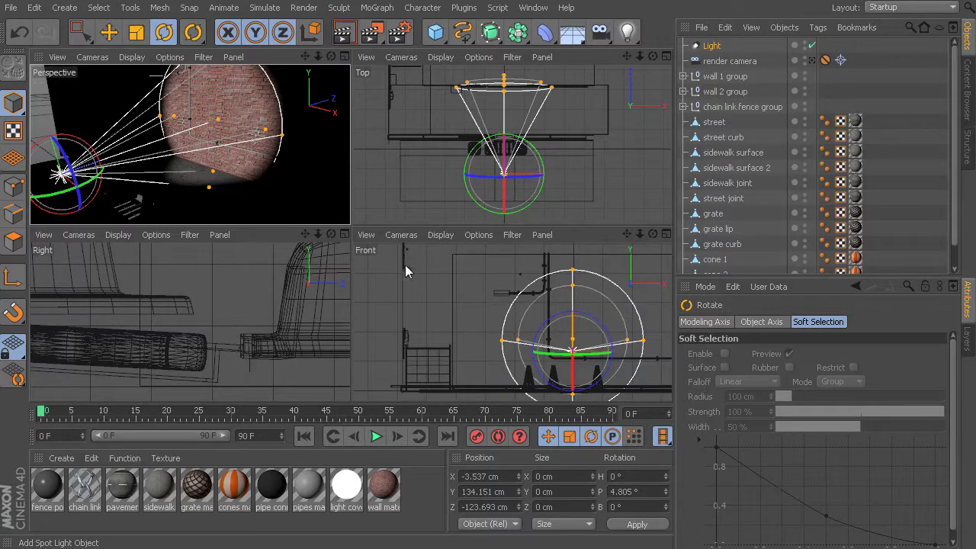
# Set the spot light as the active camera of the lower-right Front viewport.
pyautogui.click(366, 235)
pyautogui.moveTo(394, 237)
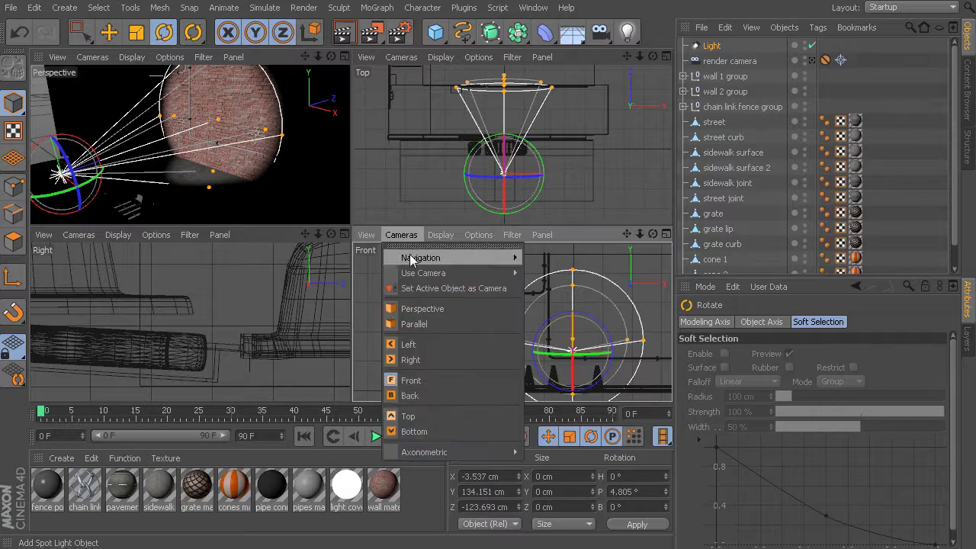
pyautogui.click(442, 290)
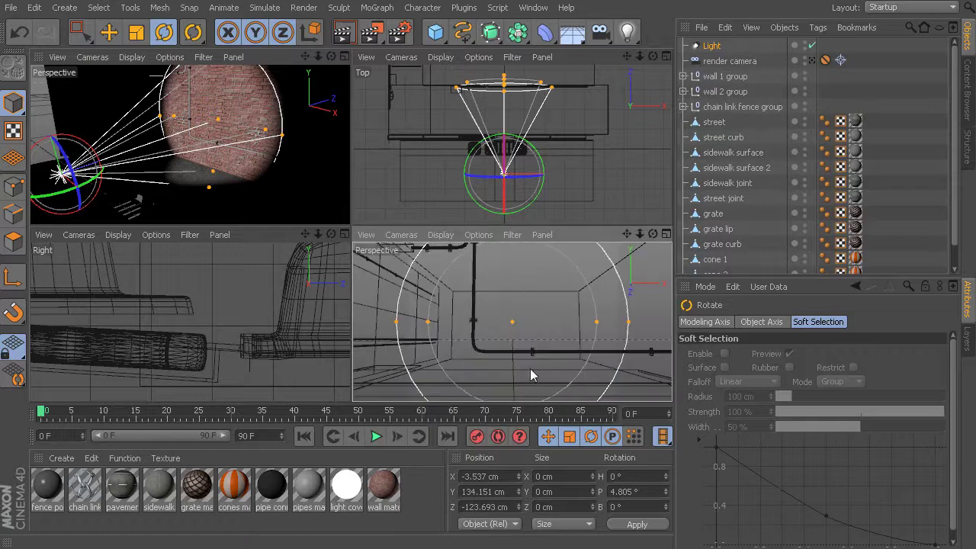
# Re-aim the light to heading -15.632° and pitch -20.267° onto the brick wall.
pyautogui.keyDown('alt'); pyautogui.moveTo(517, 318); pyautogui.dragTo(505, 336); pyautogui.keyUp('alt')
pyautogui.moveTo(506, 336)
pyautogui.keyDown('alt'); pyautogui.mouseDown(button='right')
pyautogui.moveTo(526, 333)
pyautogui.moveTo(497, 351)
pyautogui.mouseUp(button='right'); pyautogui.keyUp('alt')
pyautogui.keyDown('alt'); pyautogui.moveTo(497, 351); pyautogui.dragTo(507, 357, button='middle'); pyautogui.keyUp('alt')
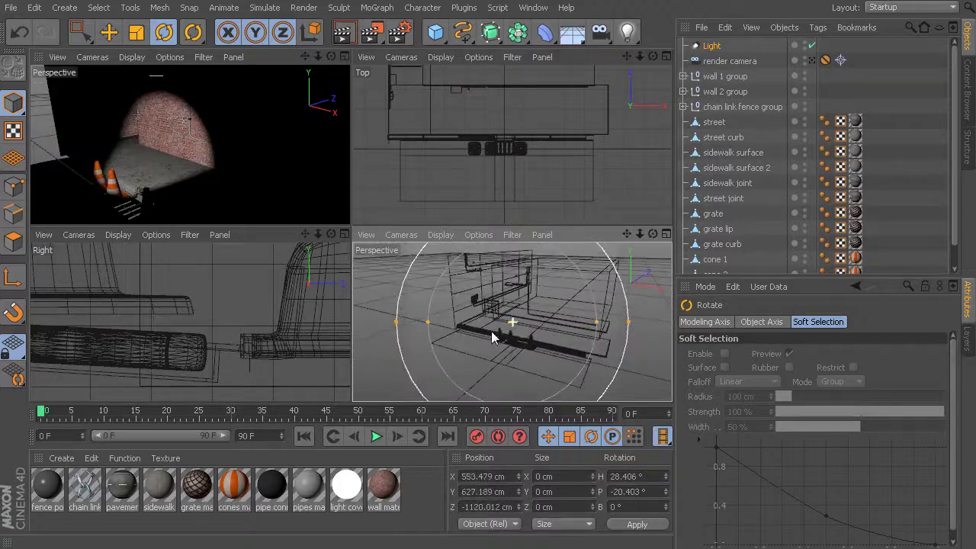
pyautogui.scroll(8, 493, 324)
pyautogui.keyDown('alt'); pyautogui.moveTo(494, 317); pyautogui.dragTo(540, 309); pyautogui.keyUp('alt')
# Switch the light view to Gouraud Shading and tilt the aim slightly.
pyautogui.click(478, 235)
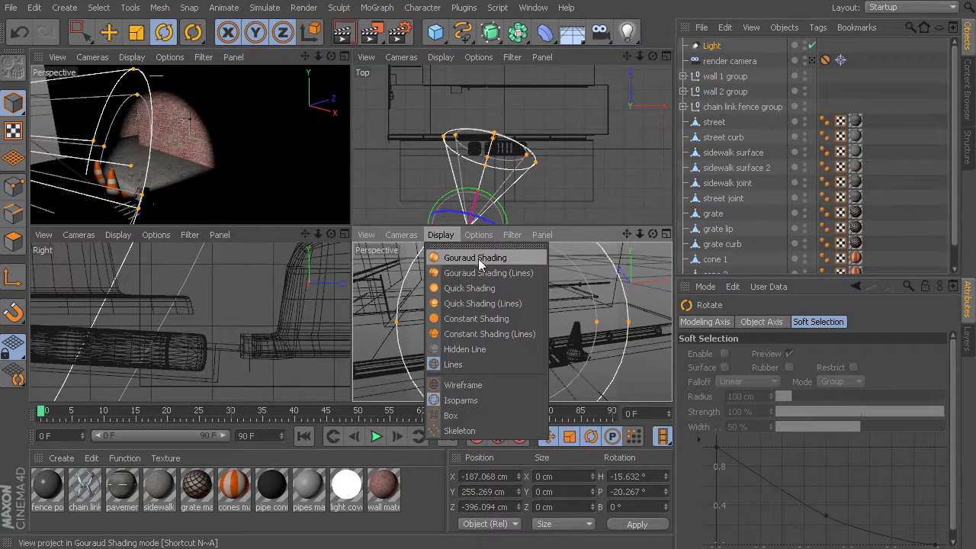
pyautogui.click(510, 260)
pyautogui.moveTo(528, 340)
pyautogui.keyDown('alt'); pyautogui.mouseDown()
pyautogui.moveTo(534, 333)
pyautogui.moveTo(502, 341)
pyautogui.moveTo(379, 321)
pyautogui.moveTo(520, 350)
pyautogui.mouseUp(); pyautogui.keyUp('alt')
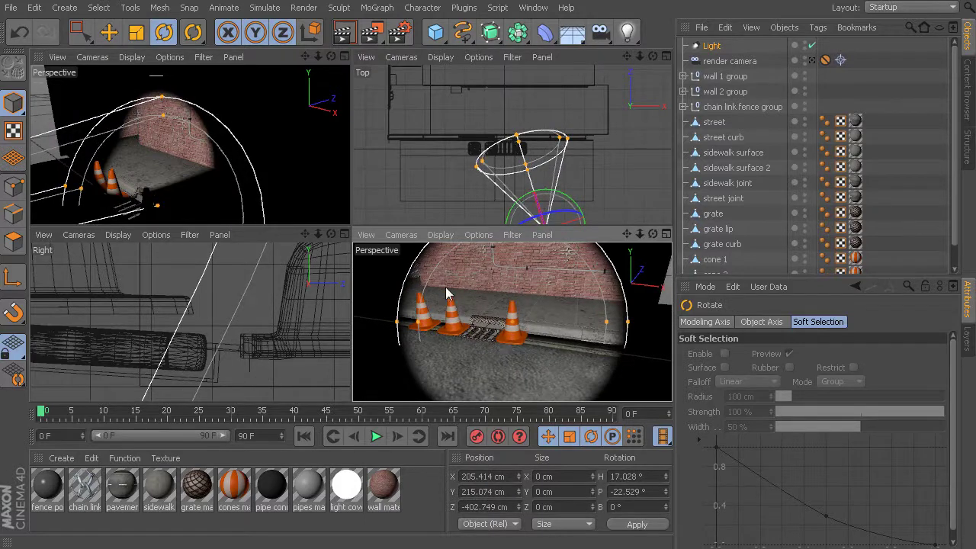
# Fine-tune the light to X 146.85 cm, heading 8.084°, pitch -22.01° over cones and wall.
pyautogui.middleClick(197, 171)
pyautogui.middleClick(360, 253)
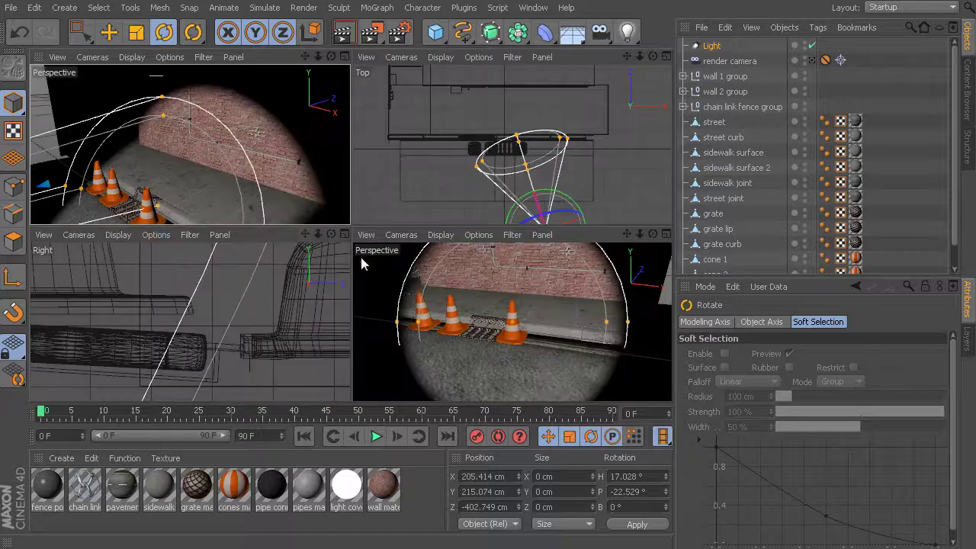
pyautogui.keyDown('alt'); pyautogui.moveTo(494, 333); pyautogui.dragTo(551, 319); pyautogui.keyUp('alt')
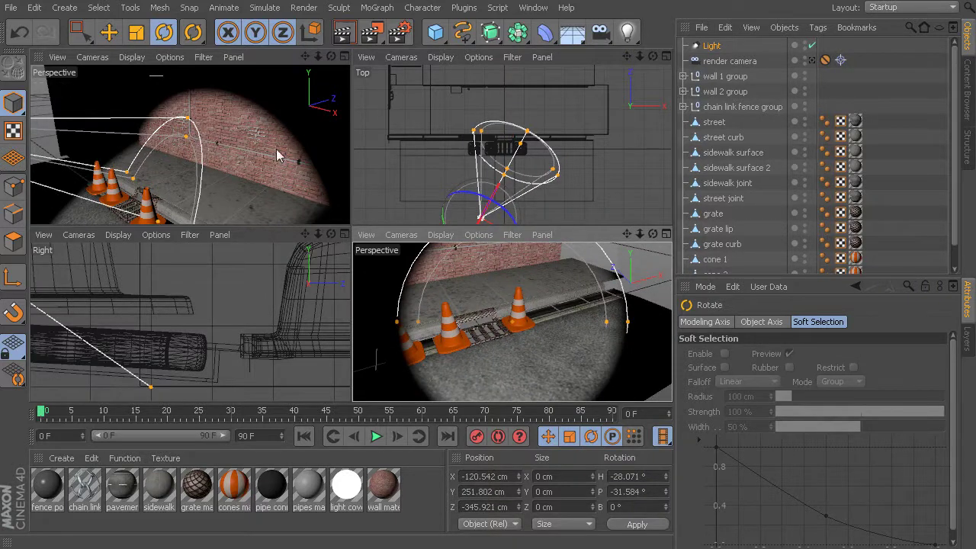
pyautogui.keyDown('alt'); pyautogui.moveTo(521, 321); pyautogui.dragTo(449, 269); pyautogui.keyUp('alt')
# Maximize the Perspective viewport and open the light-type flyout showing Target Light and Spot Light.
pyautogui.middleClick(245, 183)
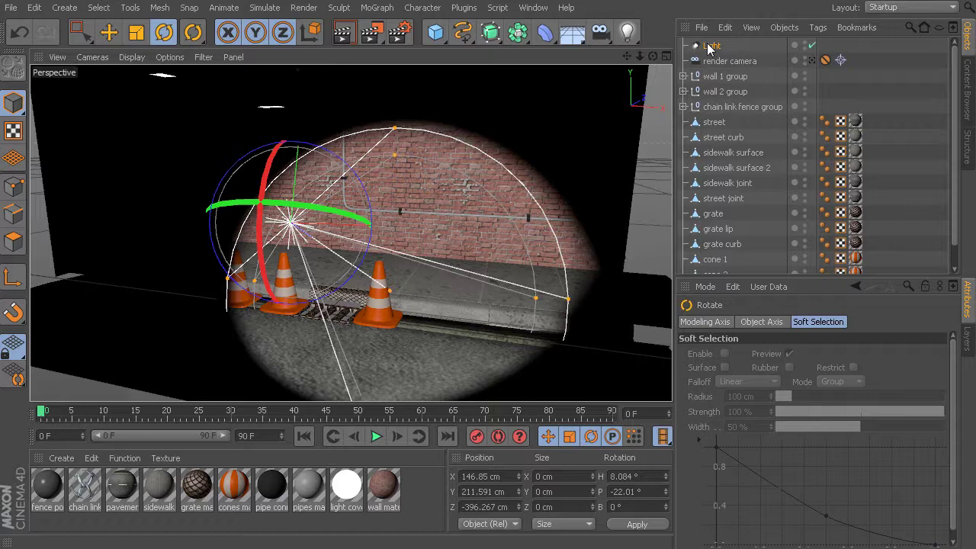
pyautogui.click(625, 34)
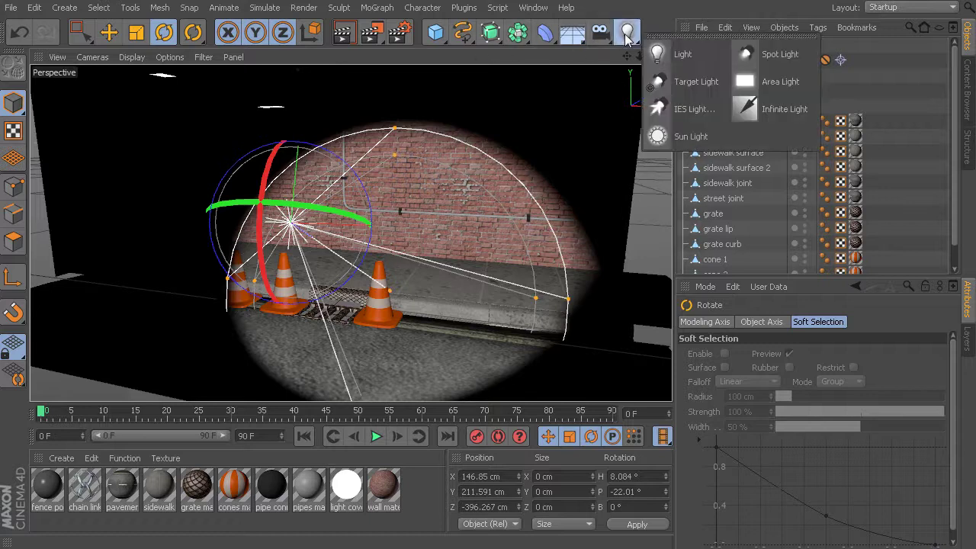
# Delete the old spot light and add a Target Light to the scene.
pyautogui.click(689, 85)
pyautogui.click(706, 47)
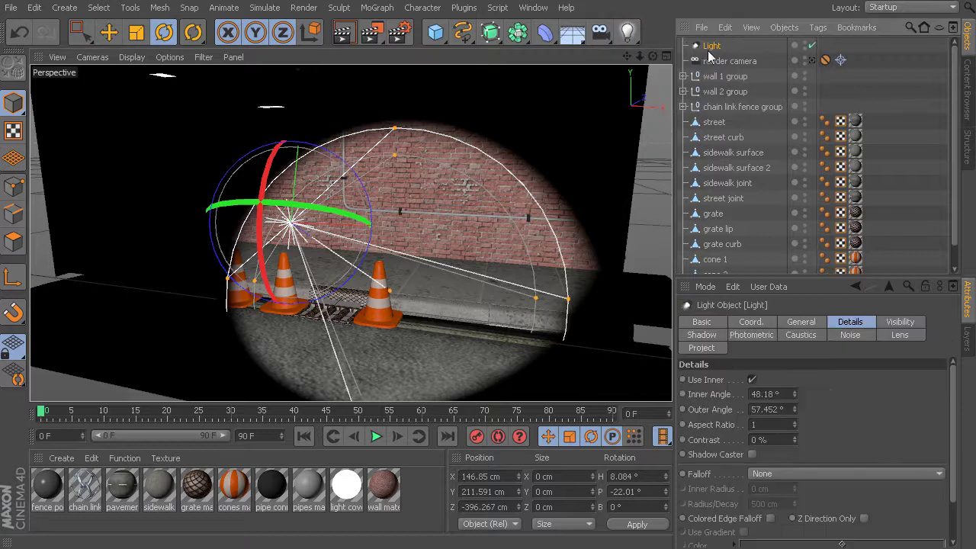
pyautogui.press('Delete')
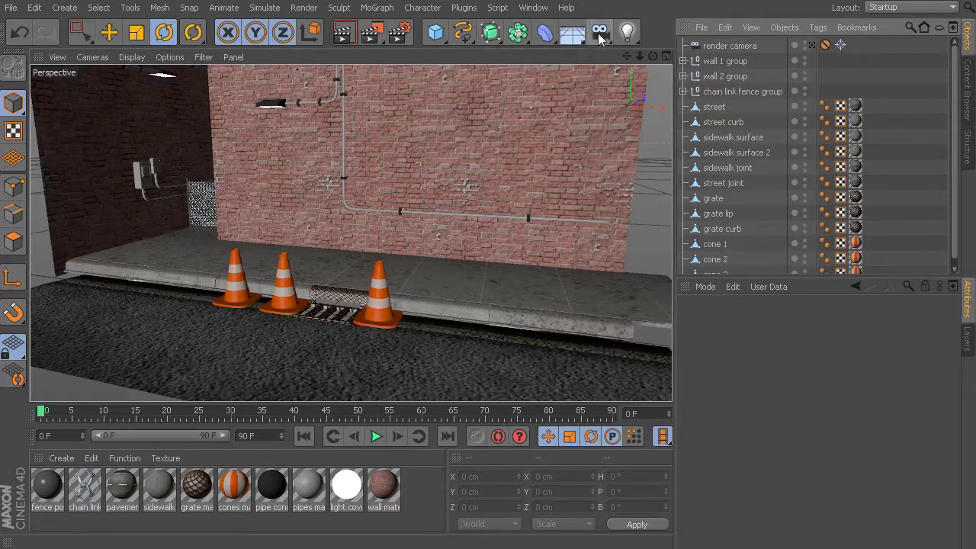
pyautogui.moveTo(627, 34); pyautogui.dragTo(688, 82)
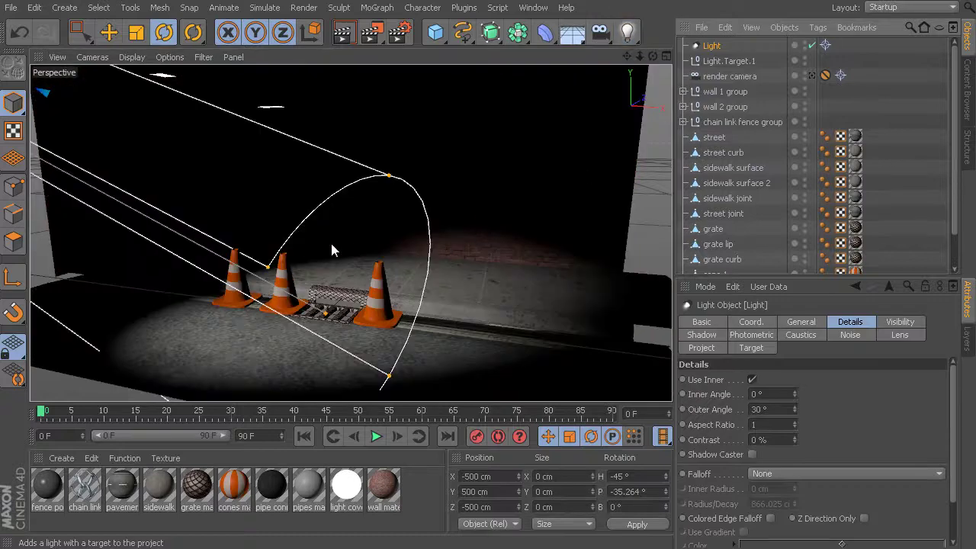
# Select the target light and its Light.Target.1 null, checking its aim on the cones.
pyautogui.keyDown('alt'); pyautogui.moveTo(330, 243); pyautogui.dragTo(430, 278); pyautogui.keyUp('alt')
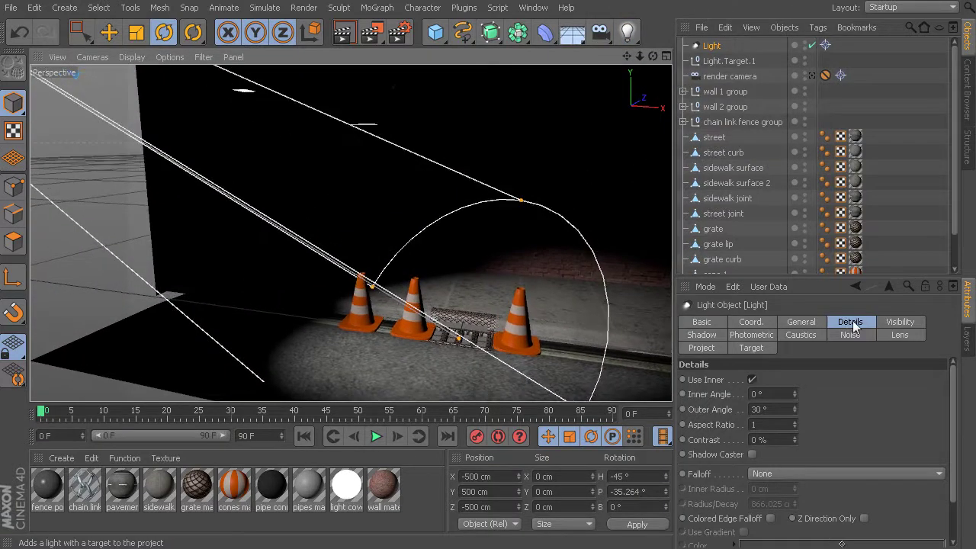
pyautogui.click(716, 61)
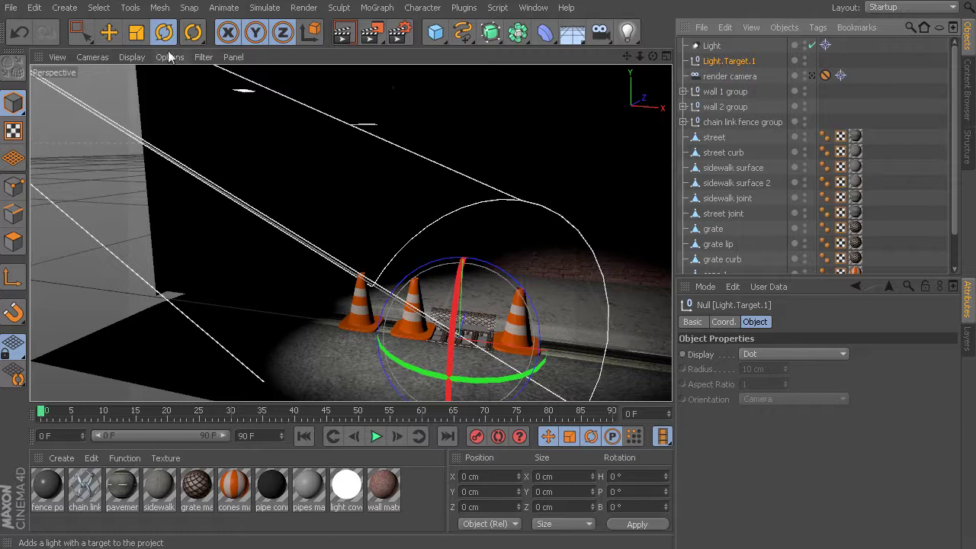
pyautogui.click(109, 35)
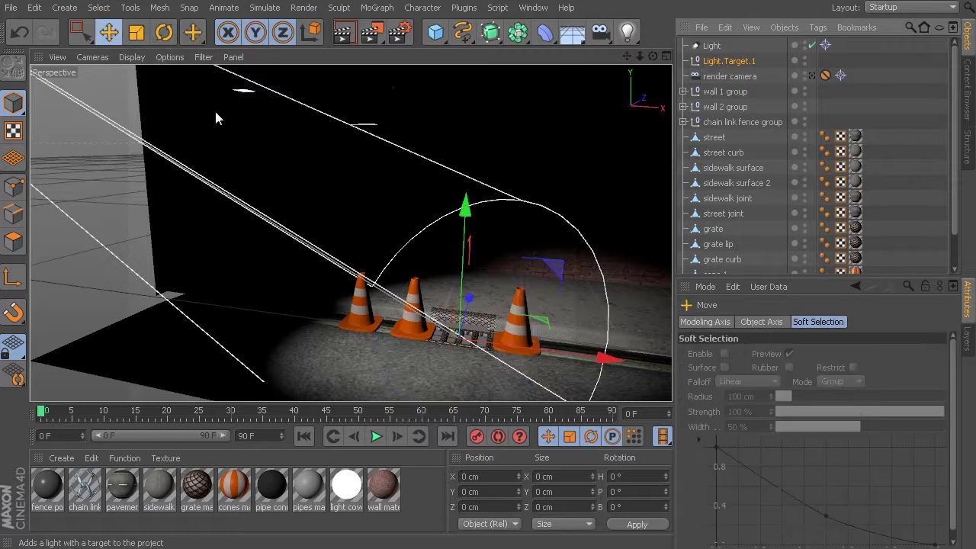
pyautogui.click(717, 46)
pyautogui.keyDown('alt'); pyautogui.moveTo(566, 133); pyautogui.dragTo(192, 115); pyautogui.keyUp('alt')
pyautogui.click(164, 32)
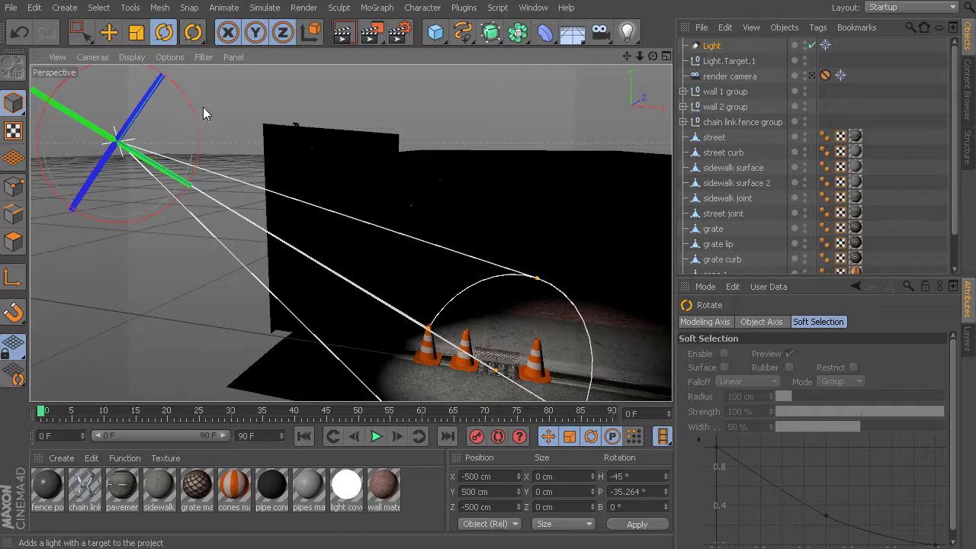
pyautogui.click(728, 61)
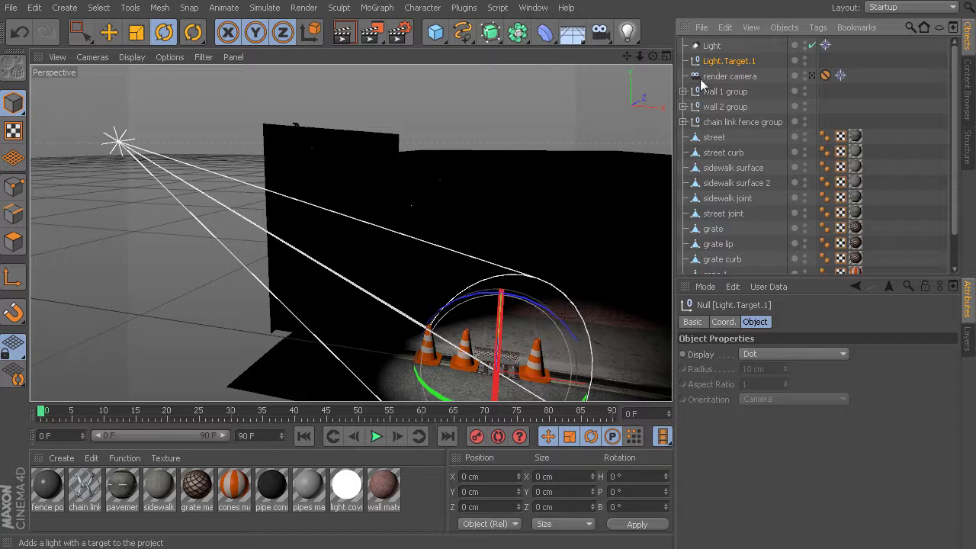
# Raise Light.Target.1 onto the brick wall (X -86.72, Y 98.357, Z 120.699 cm) so the beam covers wall and cones.
pyautogui.click(109, 33)
pyautogui.keyDown('alt'); pyautogui.moveTo(396, 242); pyautogui.dragTo(324, 244); pyautogui.keyUp('alt')
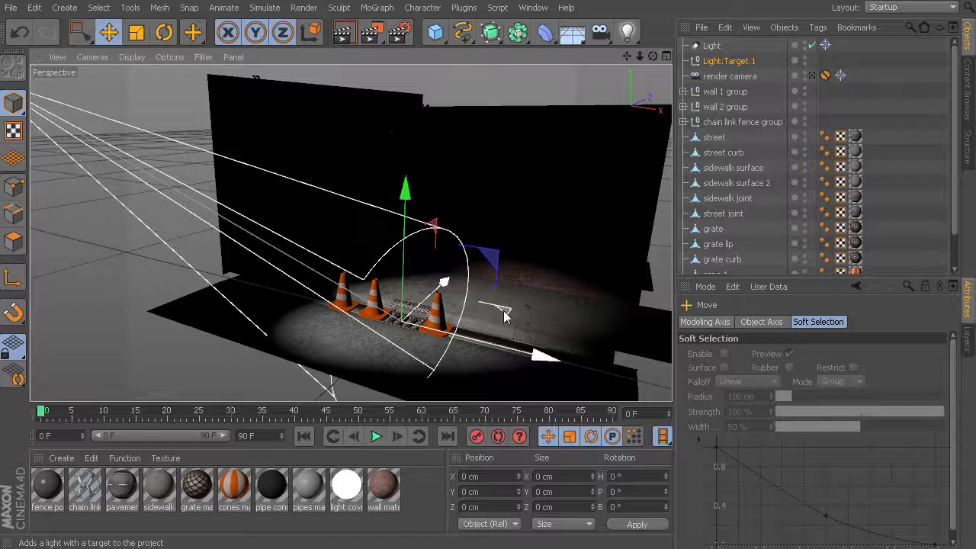
pyautogui.moveTo(503, 316); pyautogui.dragTo(442, 308)
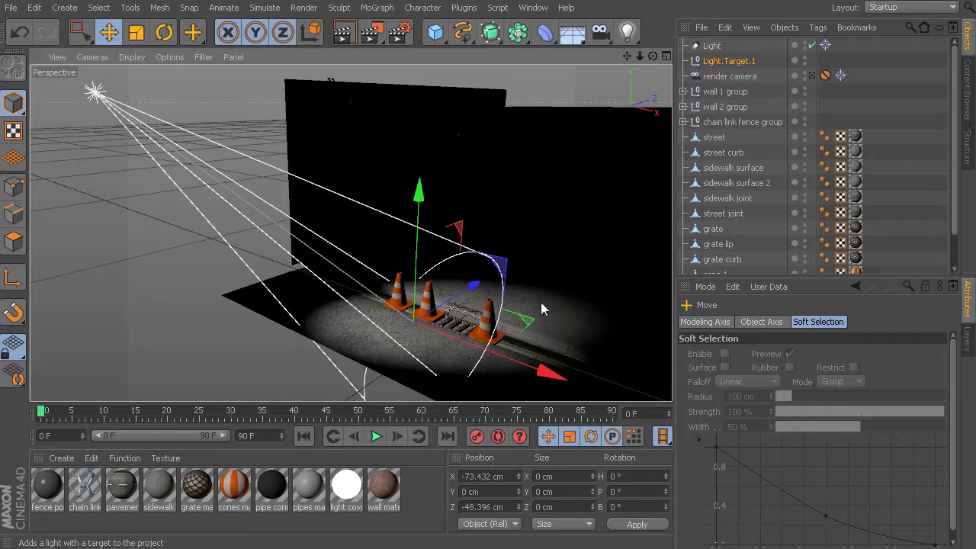
pyautogui.moveTo(527, 325); pyautogui.dragTo(544, 195)
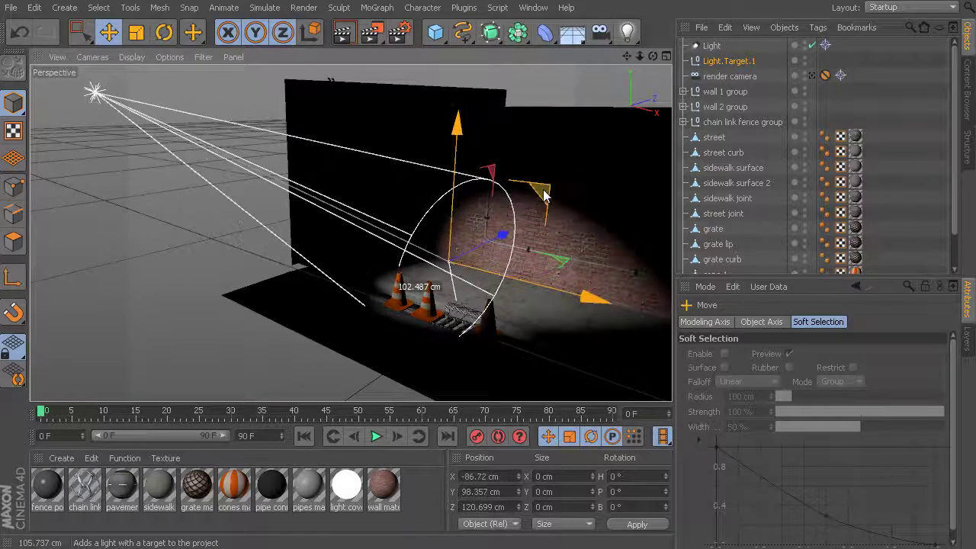
pyautogui.keyDown('alt'); pyautogui.moveTo(474, 320); pyautogui.dragTo(525, 314); pyautogui.keyUp('alt')
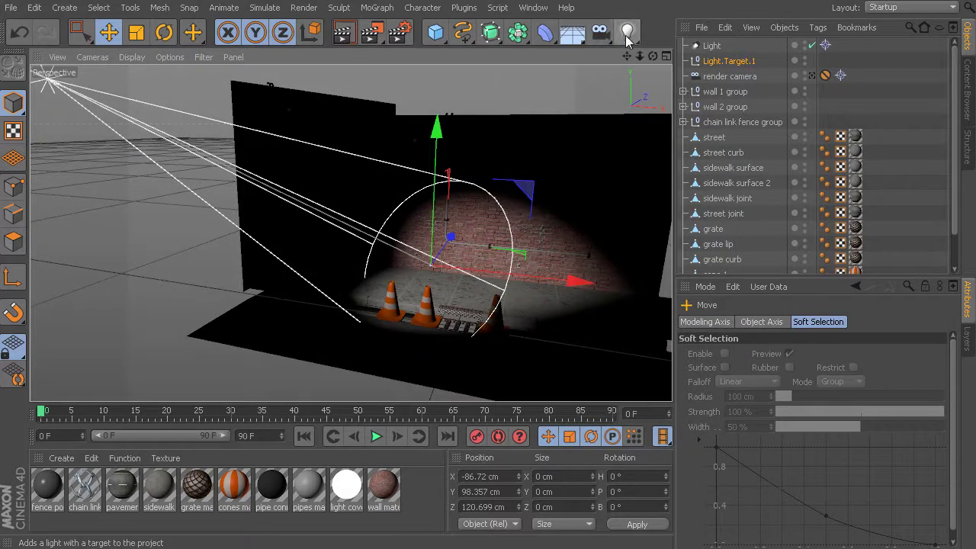
pyautogui.moveTo(629, 40); pyautogui.dragTo(680, 82)
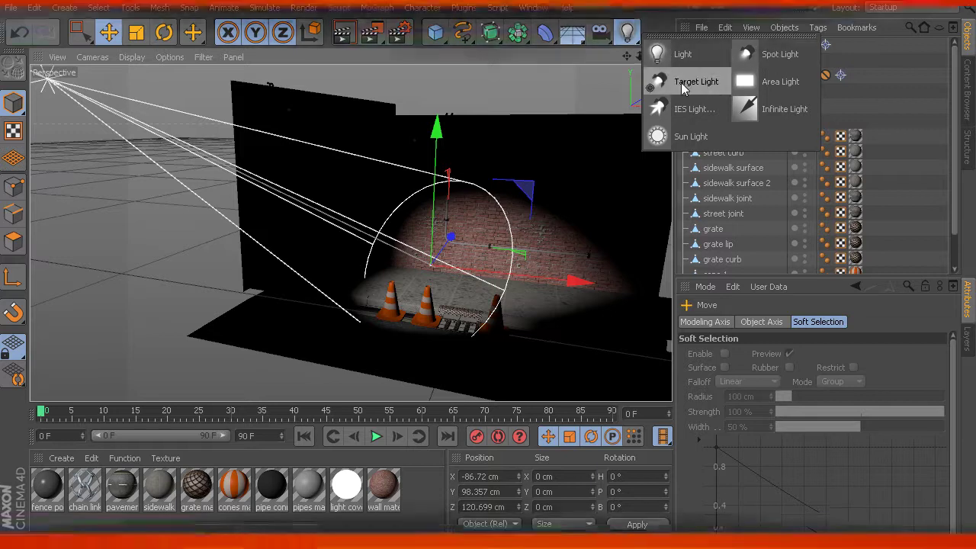